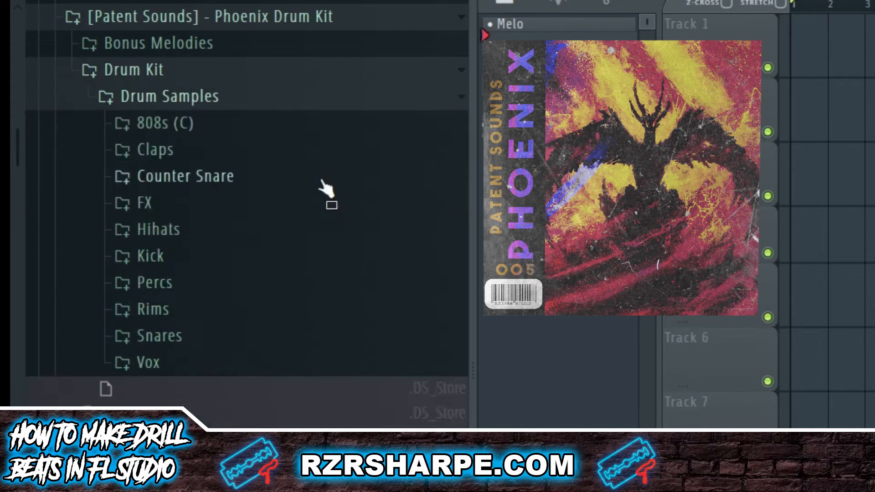
Expand the 808s (C) folder under the Phoenix Drum Kit's Drum Samples.
{"action": "left_click", "coordinate": [192, 130]}
Collapse the 808s (C) and Drum Samples folders, then expand the Phoenix Bonus Melodies folder.
{"action": "left_click", "coordinate": [195, 132]}
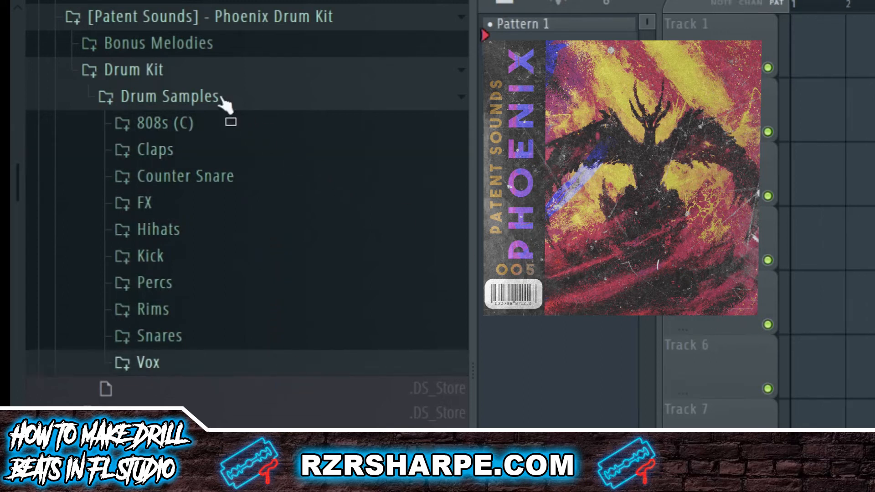
{"action": "left_click", "coordinate": [217, 98]}
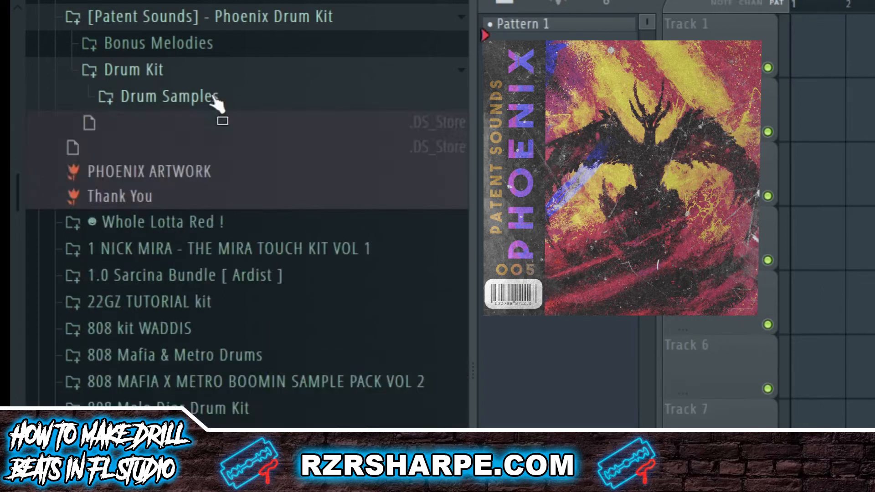
{"action": "left_click", "coordinate": [164, 53]}
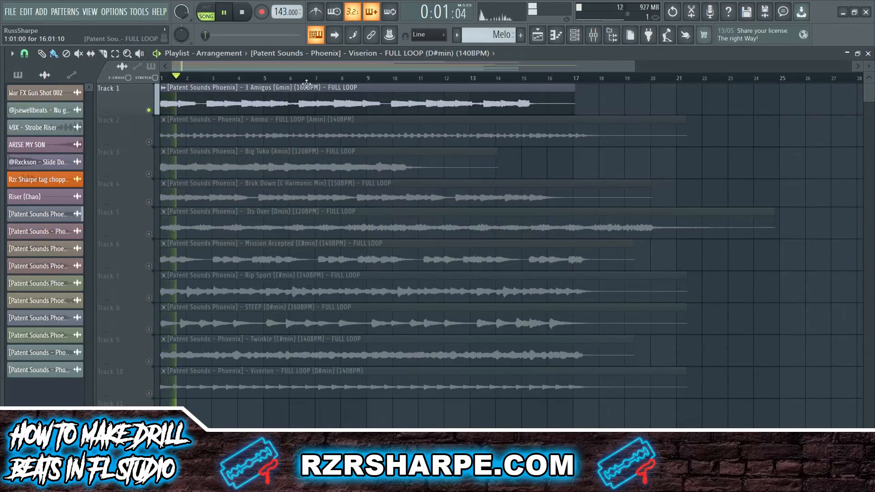
Skip the current loop ahead to bars 6 and 13, then stop playback.
{"action": "left_click", "coordinate": [292, 79]}
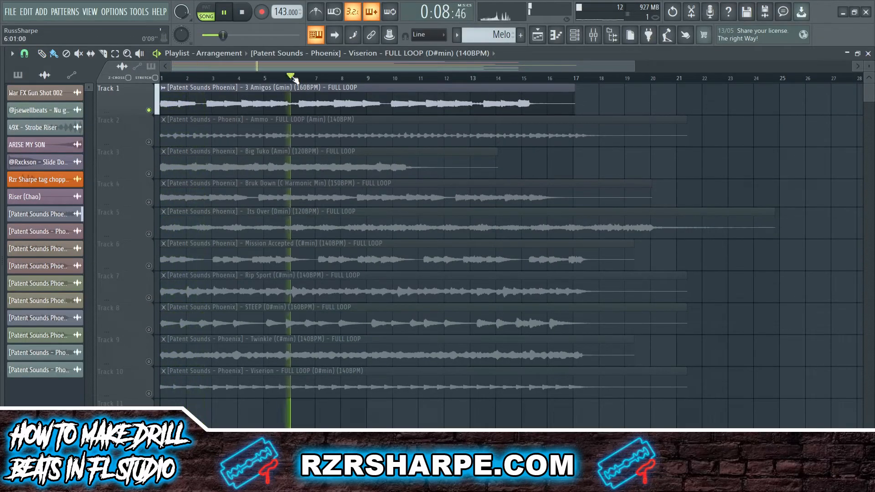
{"action": "left_click", "coordinate": [480, 81]}
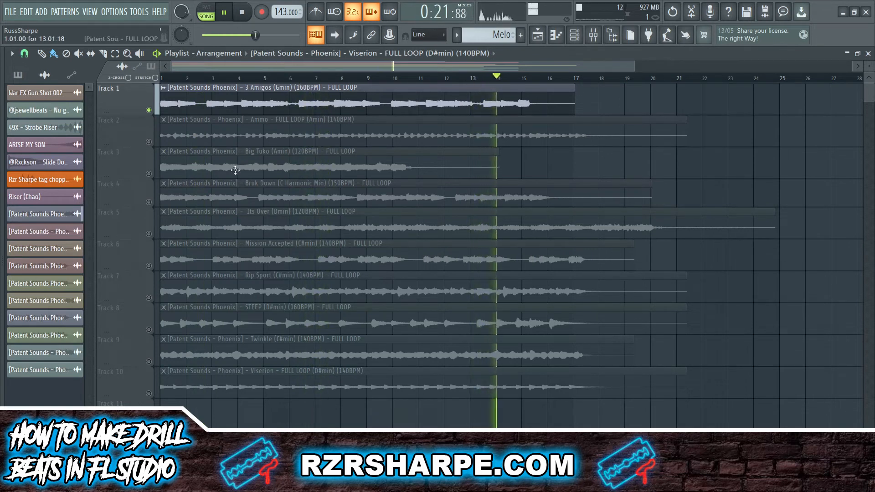
{"action": "key", "text": "space"}
Solo Track 2's Ammo loop and audition it through bars 4, 7, 12 and 15.
{"action": "right_click", "coordinate": [149, 142]}
{"action": "key", "text": "space"}
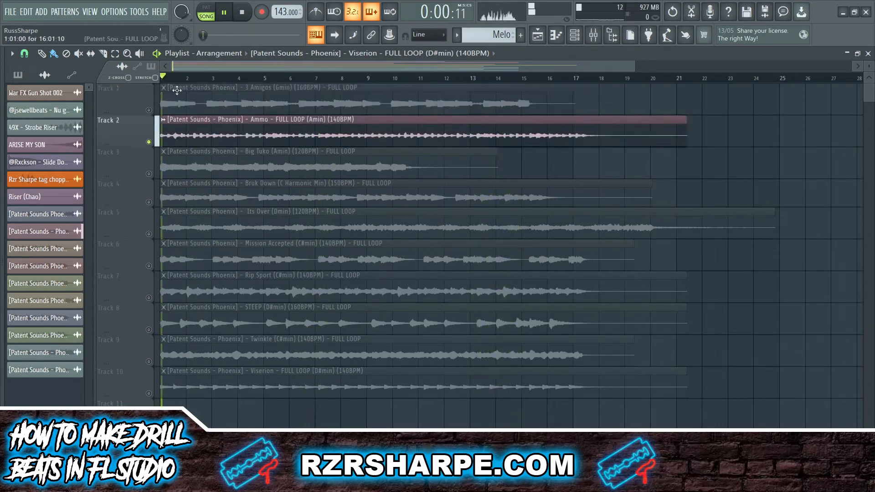
{"action": "left_click", "coordinate": [238, 79]}
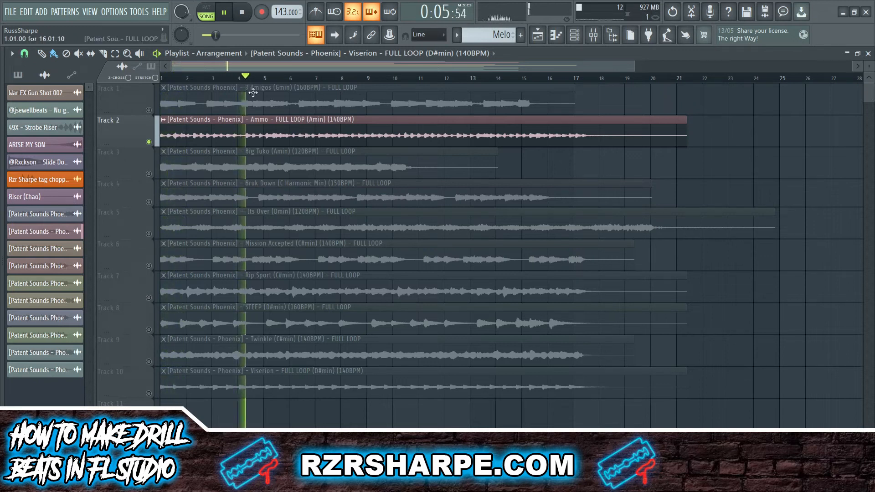
{"action": "left_click", "coordinate": [319, 79]}
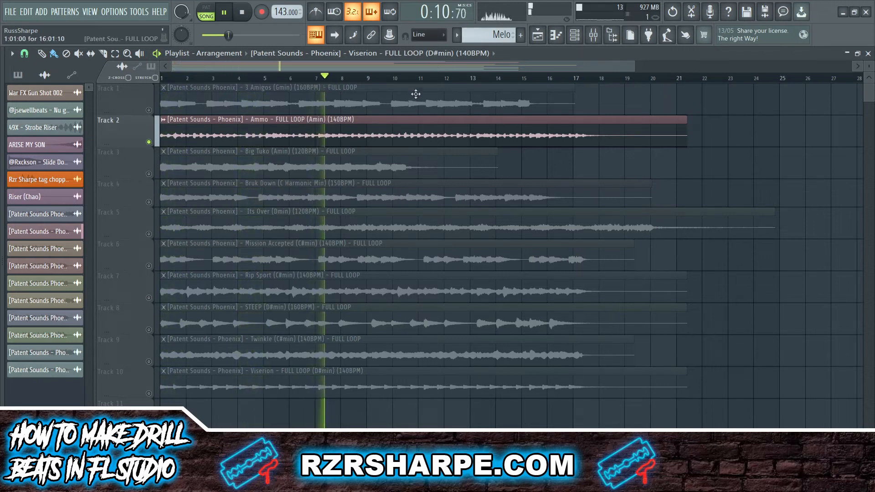
{"action": "left_click", "coordinate": [440, 79]}
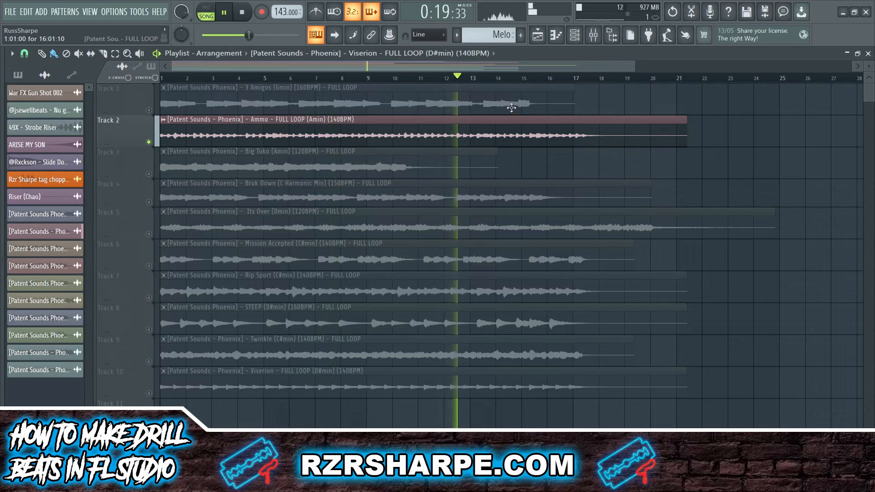
{"action": "left_click", "coordinate": [523, 79]}
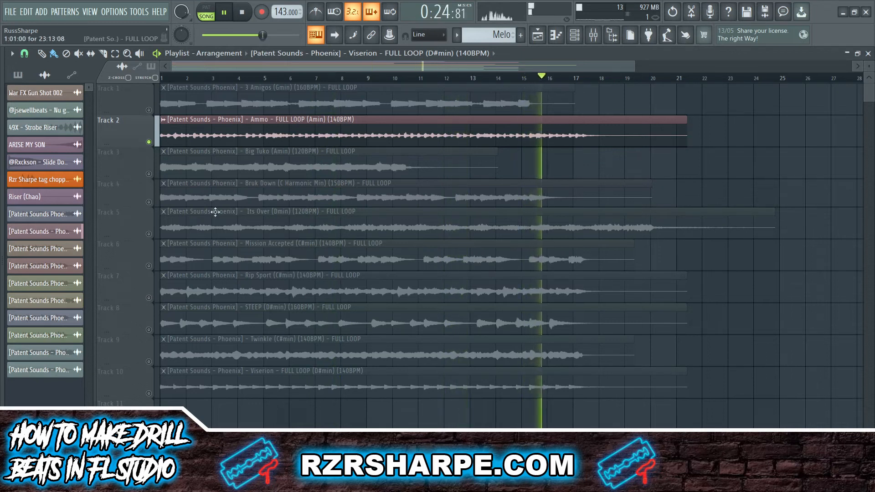
Solo Track 3's Big Tuko loop and audition it through bars 4, 7 and 10.
{"action": "left_click", "coordinate": [301, 178]}
{"action": "key", "text": "space"}
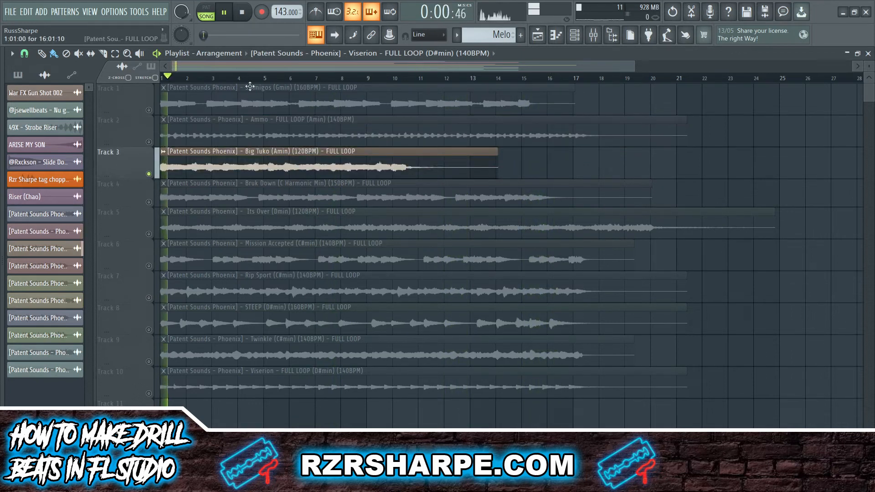
{"action": "left_click", "coordinate": [240, 80]}
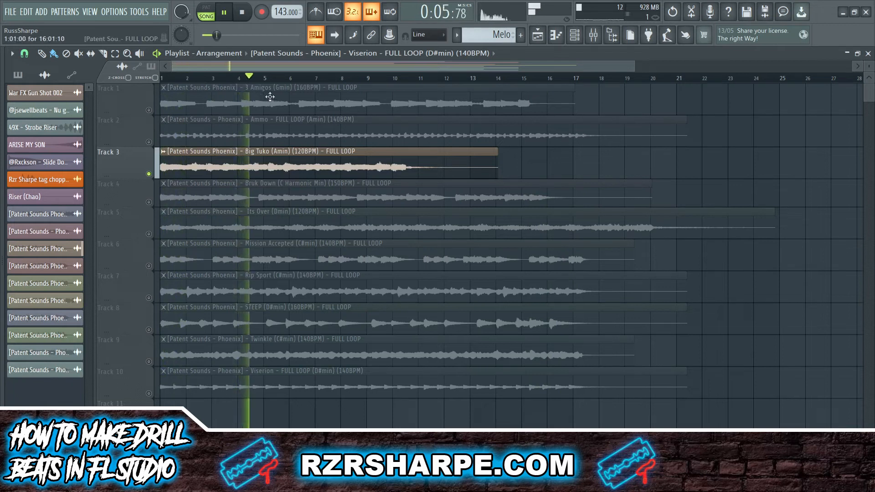
{"action": "left_click", "coordinate": [317, 81]}
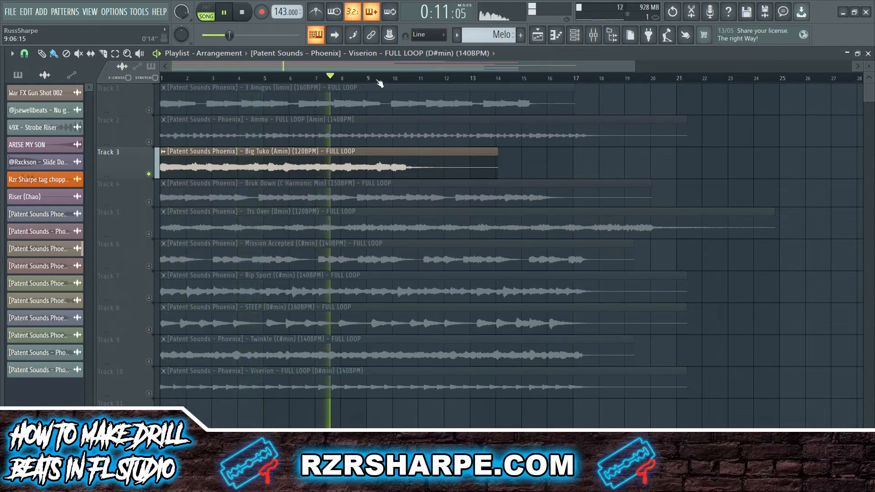
{"action": "left_click", "coordinate": [388, 82]}
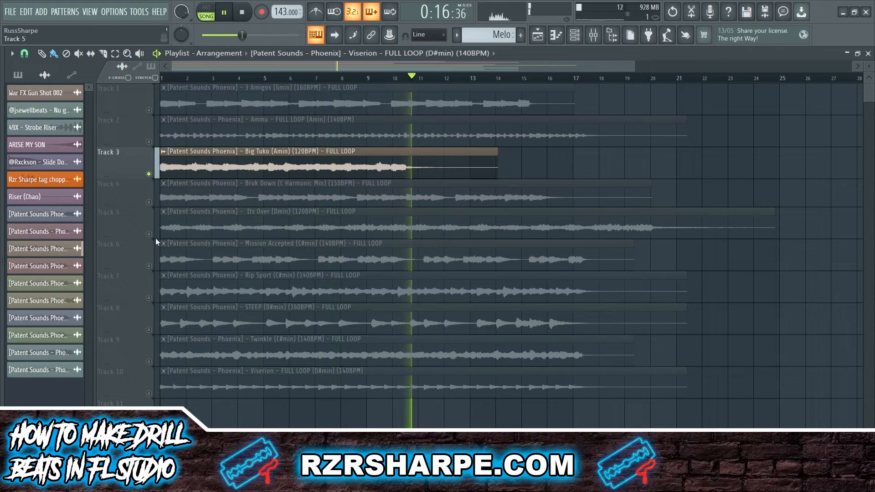
Solo Track 4's Bruk Down loop and audition it through bars 4, 8 and 13.
{"action": "key", "text": "space"}
{"action": "right_click", "coordinate": [149, 202]}
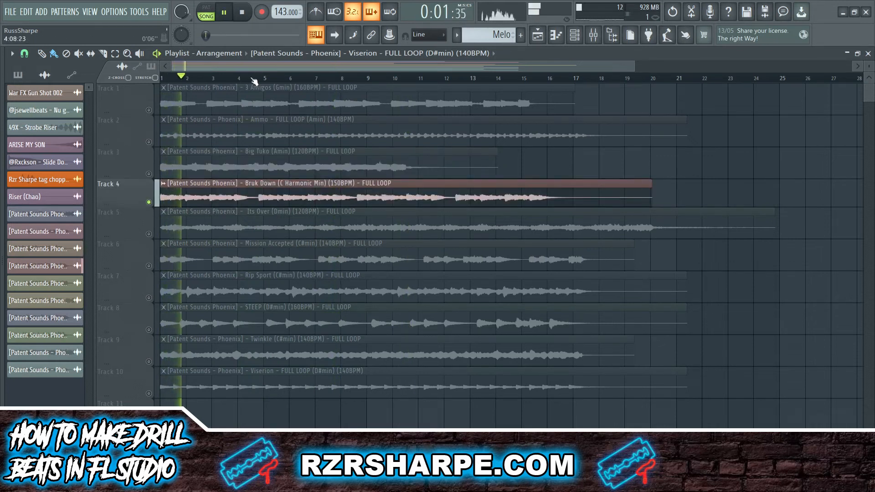
{"action": "left_click", "coordinate": [253, 81]}
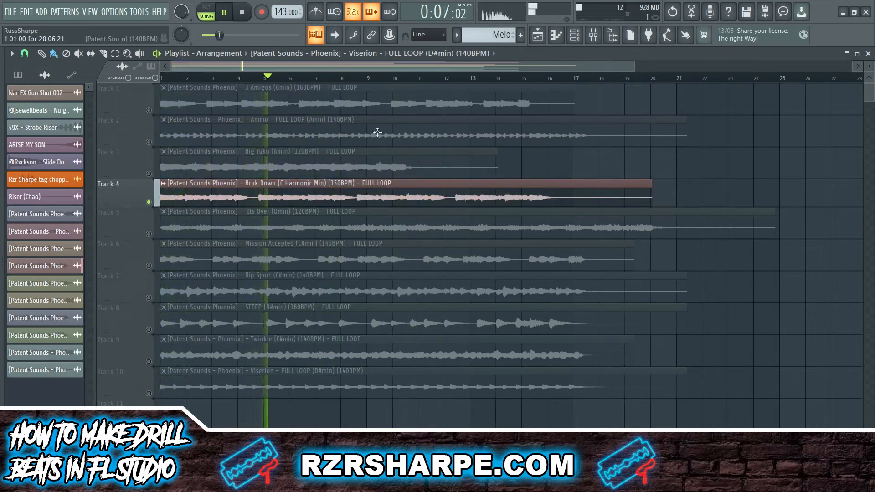
{"action": "left_click", "coordinate": [354, 80]}
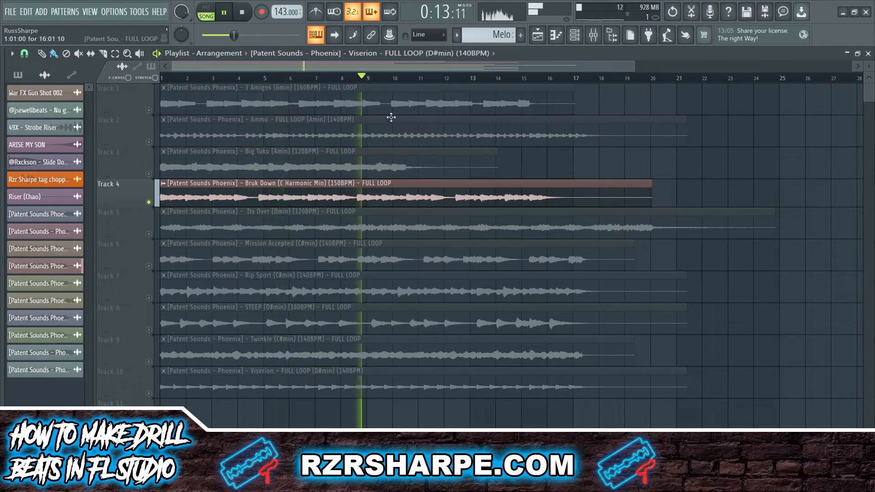
{"action": "left_click", "coordinate": [489, 81]}
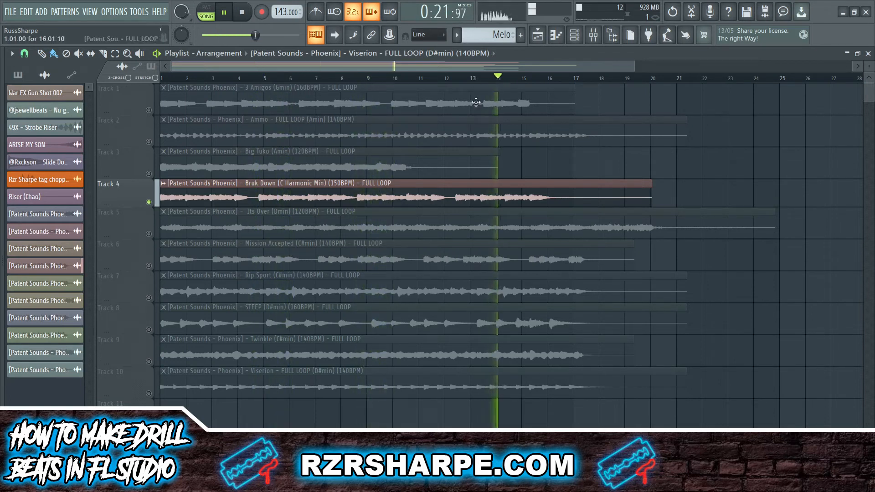
Solo Track 5's Its Over (Dmin) loop and audition it at bars 6 and 9.
{"action": "key", "text": "space"}
{"action": "right_click", "coordinate": [149, 234]}
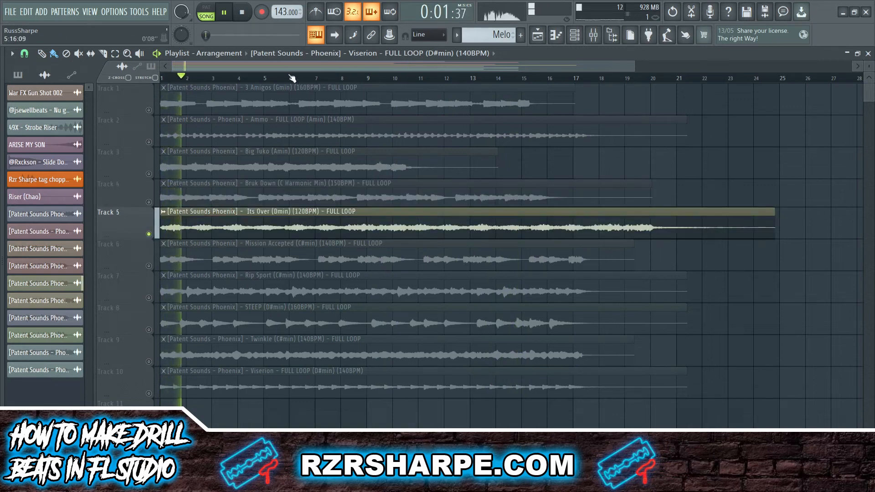
{"action": "left_click", "coordinate": [292, 81]}
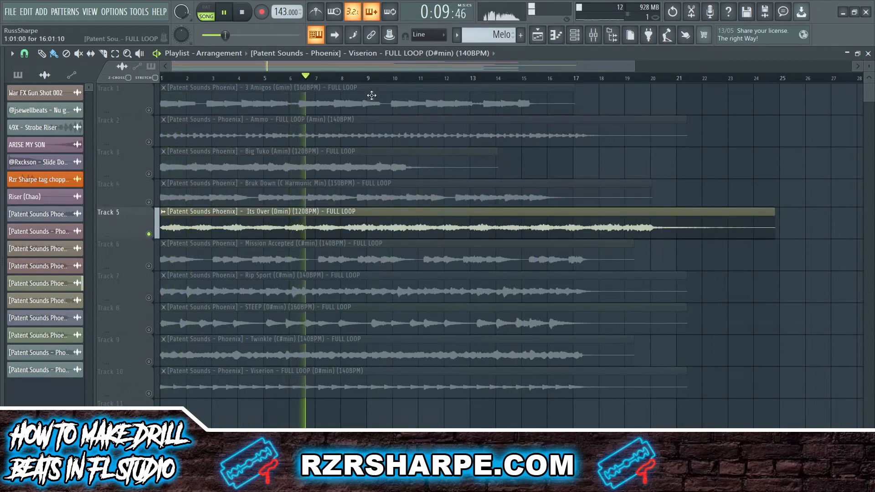
{"action": "left_click", "coordinate": [370, 81]}
Finish Its Over at bar 13, then audition Mission Accepted through bars 5, 9 and 13.
{"action": "left_click", "coordinate": [474, 81]}
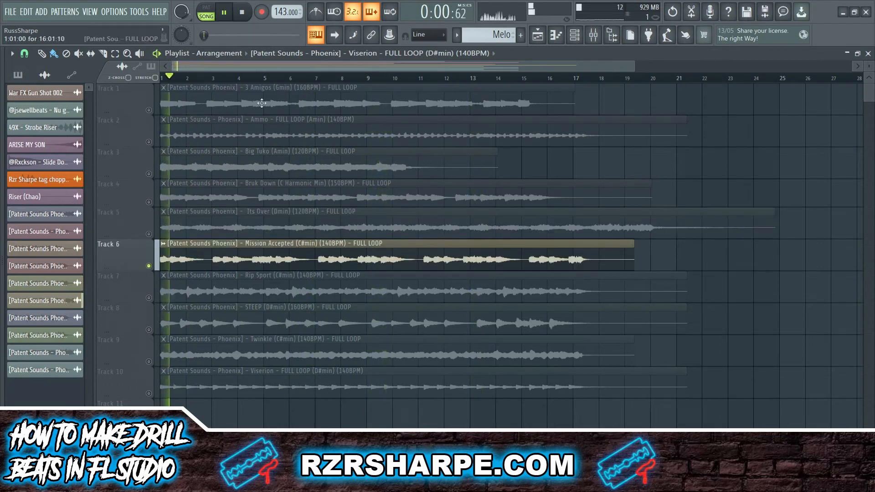
{"action": "left_click", "coordinate": [254, 80]}
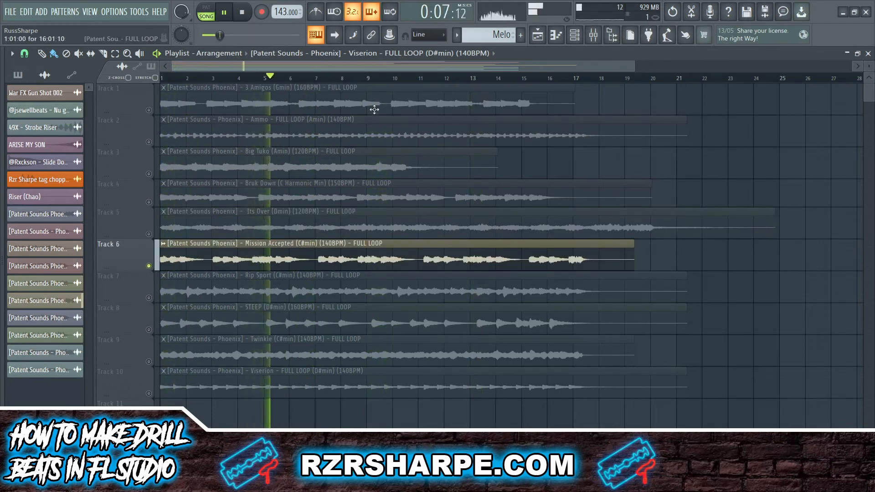
{"action": "left_click", "coordinate": [362, 81]}
{"action": "left_click", "coordinate": [465, 79]}
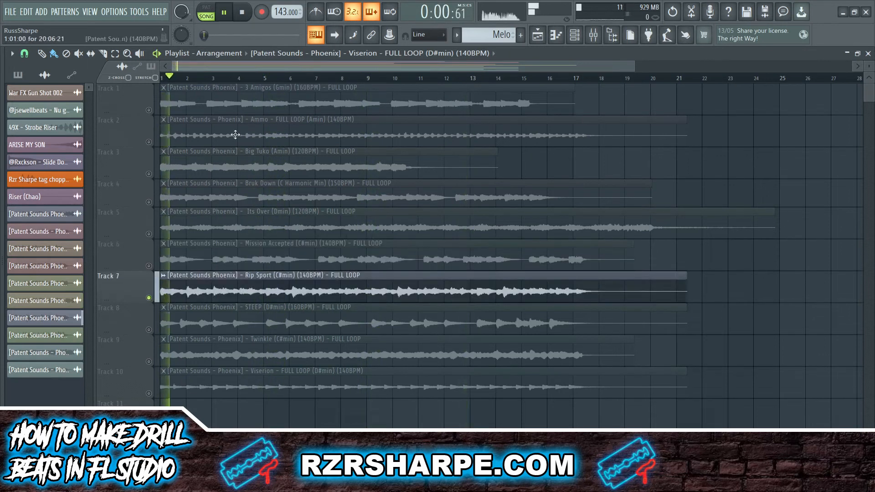
Audition the Rip Sport loop through to bar 16, then stop playback.
{"action": "left_click", "coordinate": [241, 80]}
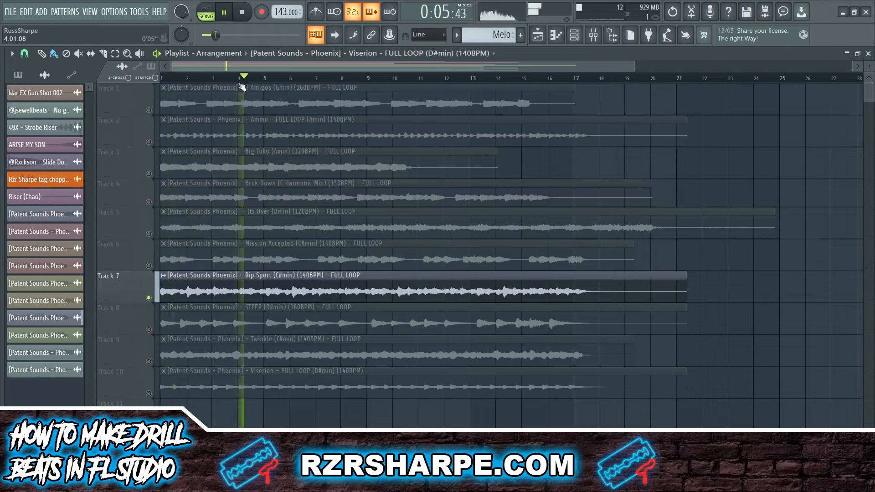
{"action": "left_click", "coordinate": [292, 78]}
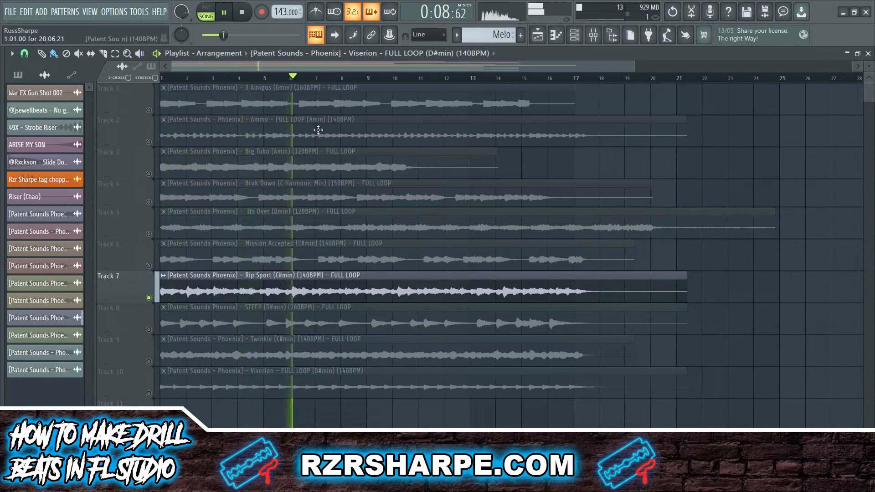
{"action": "left_click", "coordinate": [370, 80]}
{"action": "left_click", "coordinate": [484, 80]}
{"action": "left_click", "coordinate": [547, 81]}
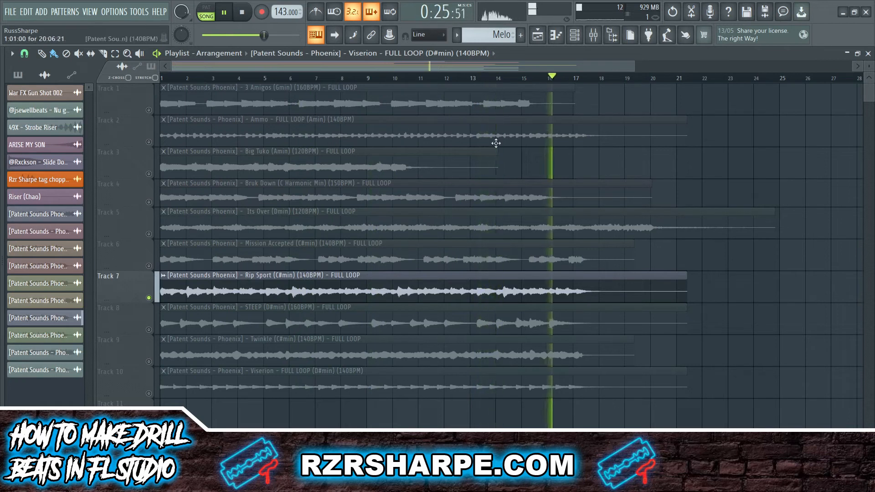
{"action": "key", "text": "space"}
Solo Track 8's STEEP loop and audition it through bars 5, 9, 12 and 16.
{"action": "right_click", "coordinate": [148, 330]}
{"action": "key", "text": "space"}
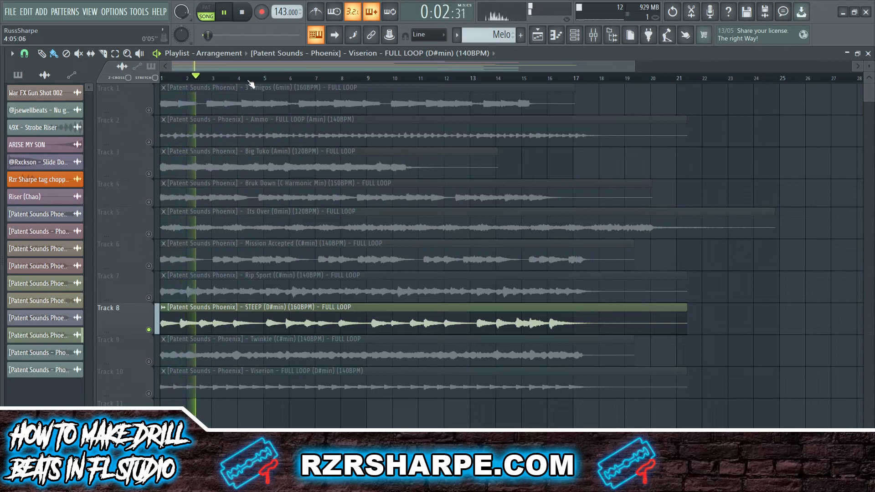
{"action": "left_click", "coordinate": [265, 80]}
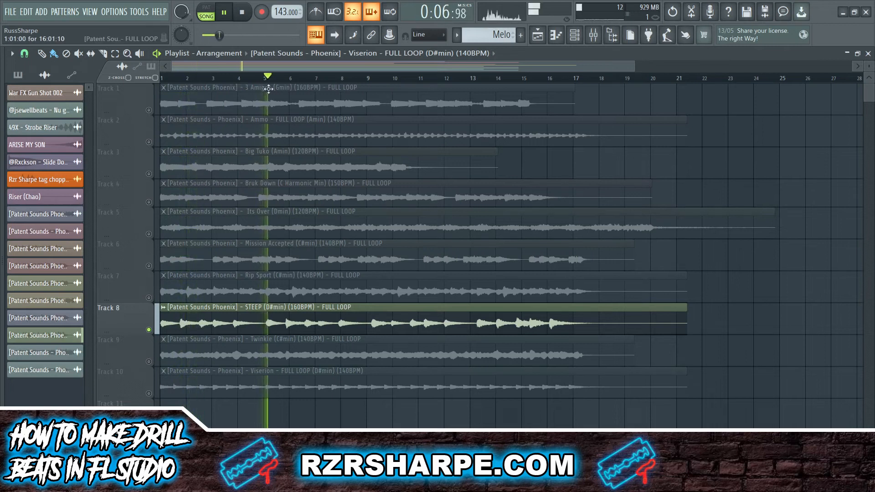
{"action": "left_click", "coordinate": [369, 77]}
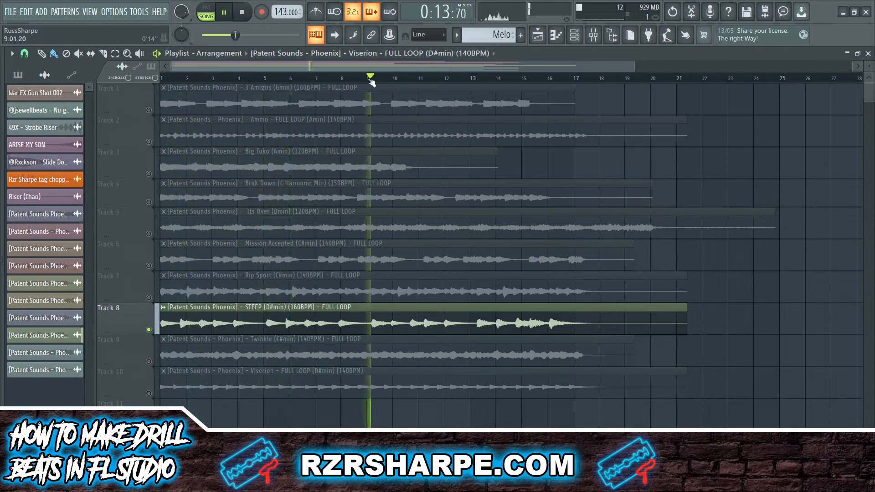
{"action": "left_click", "coordinate": [440, 79]}
{"action": "left_click", "coordinate": [549, 80]}
{"action": "key", "text": "space"}
Solo Track 9's Twinkle loop and audition it through bars 4, 8, 12 and 16.
{"action": "left_click", "coordinate": [136, 340]}
{"action": "key", "text": "space"}
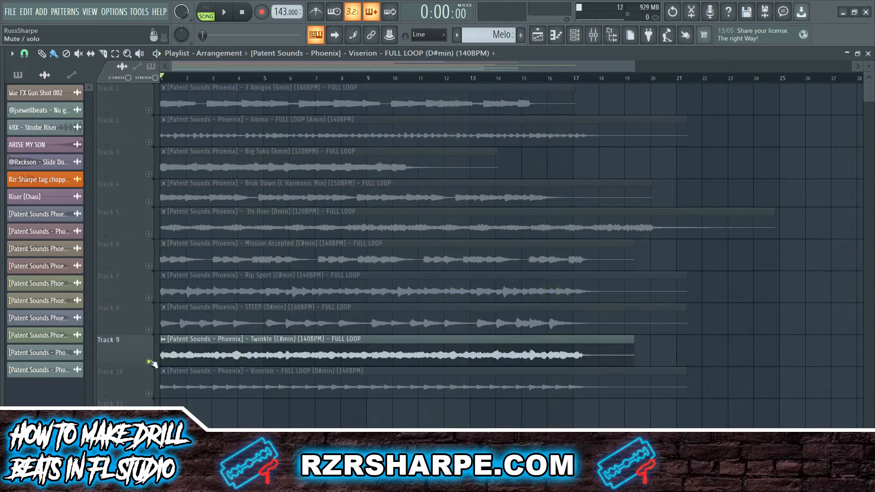
{"action": "left_click", "coordinate": [239, 79]}
{"action": "left_click", "coordinate": [339, 79]}
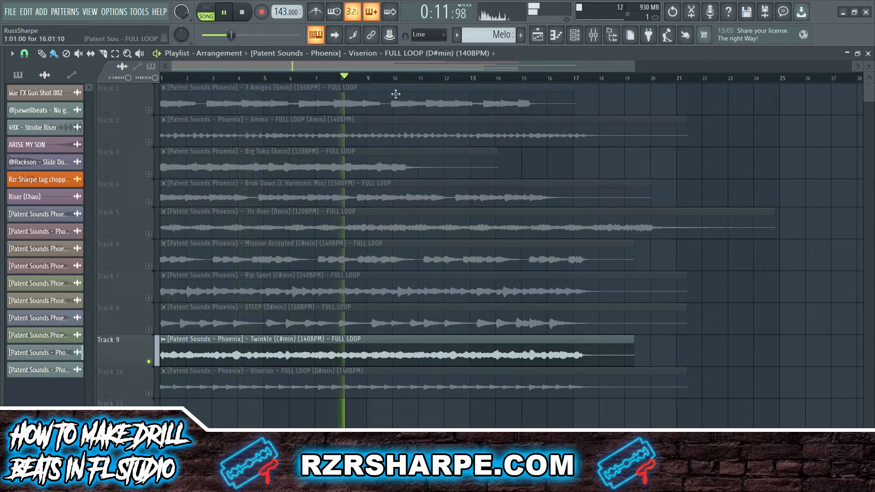
{"action": "left_click", "coordinate": [446, 78]}
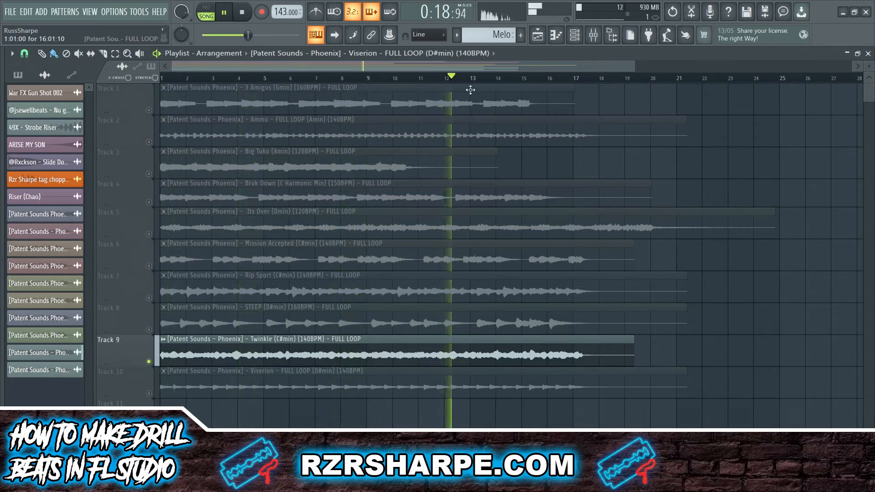
{"action": "left_click", "coordinate": [545, 79]}
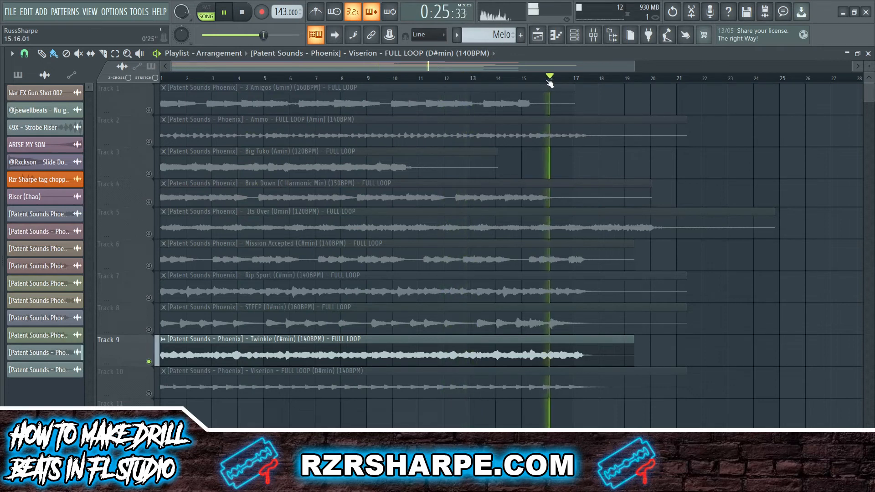
Solo Track 10's Viserion full loop and audition it through bars 4, 8, 11 and 14.
{"action": "right_click", "coordinate": [149, 394]}
{"action": "key", "text": "space"}
{"action": "left_click", "coordinate": [240, 81]}
{"action": "left_click", "coordinate": [340, 81]}
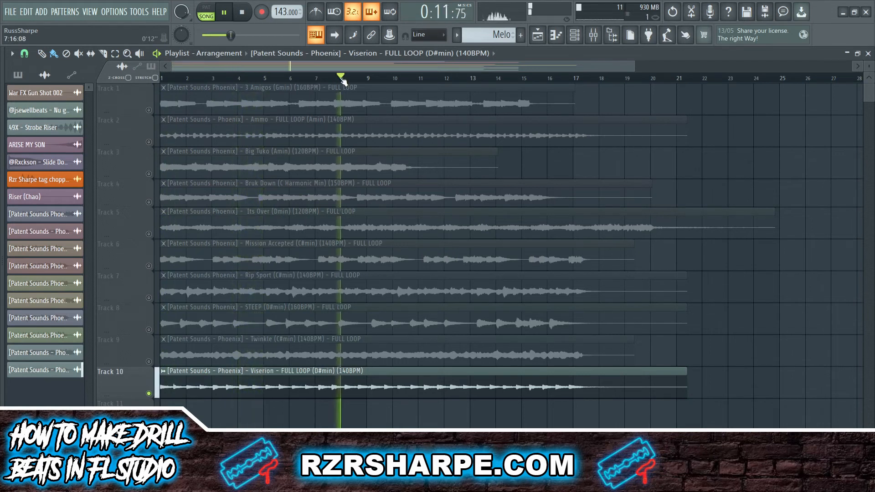
{"action": "left_click", "coordinate": [422, 81]}
{"action": "left_click", "coordinate": [500, 81]}
Drag Viserion's Bell, Bell 2, Harp, Piano and Vox stems to Tracks 1–5, set tempo 140, and play.
{"action": "left_click", "coordinate": [570, 80]}
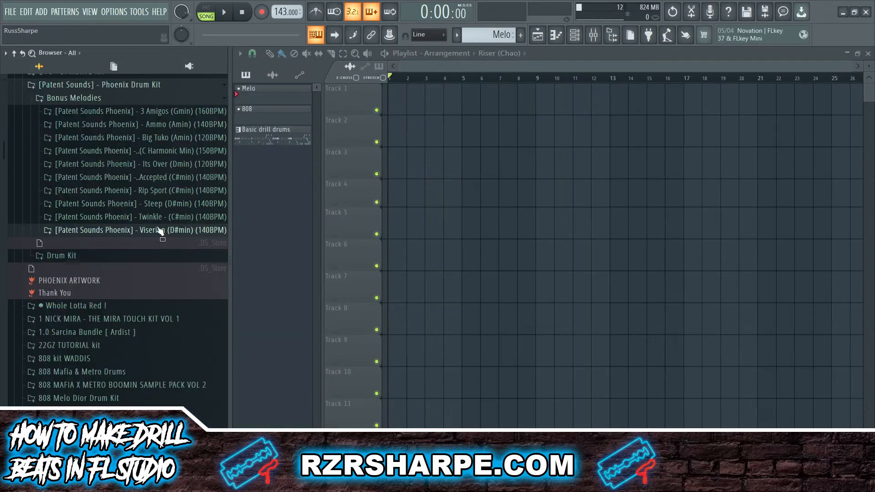
{"action": "left_click", "coordinate": [154, 231]}
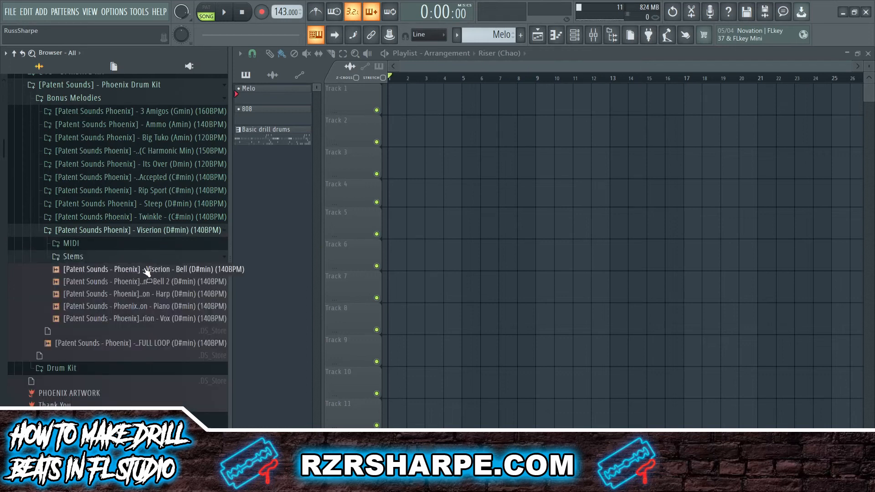
{"action": "left_click_drag", "start_coordinate": [146, 274], "coordinate": [401, 131]}
{"action": "left_click_drag", "start_coordinate": [200, 294], "coordinate": [401, 199]}
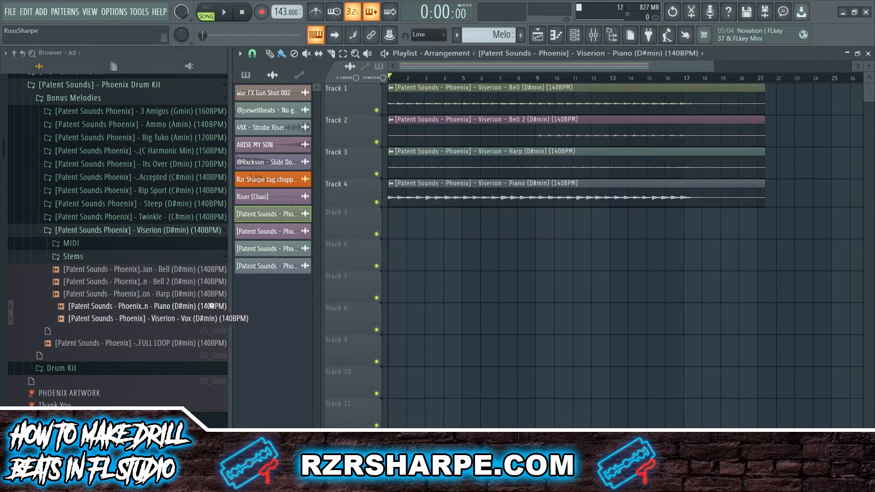
{"action": "left_click_drag", "start_coordinate": [191, 319], "coordinate": [410, 218]}
{"action": "left_click_drag", "start_coordinate": [279, 12], "coordinate": [279, 15]}
{"action": "key", "text": "space"}
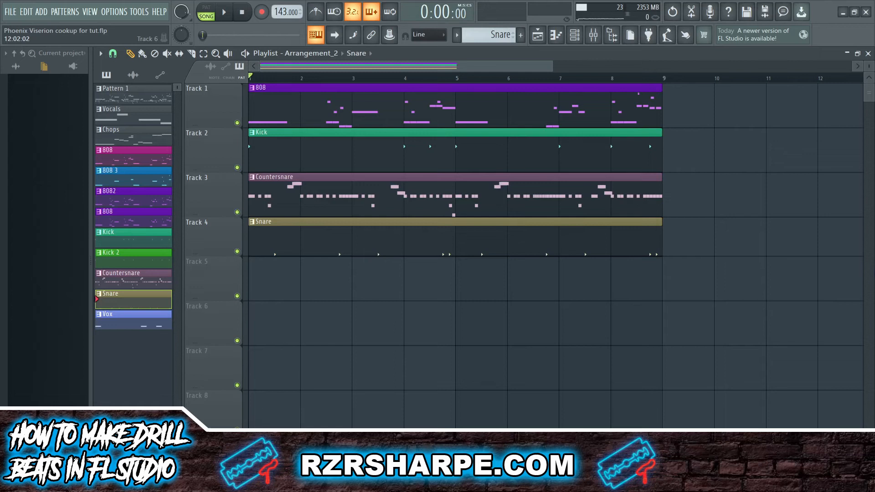
Play the song arrangement, then bring up the Channel rack on the Chops pattern.
{"action": "key", "text": "space"}
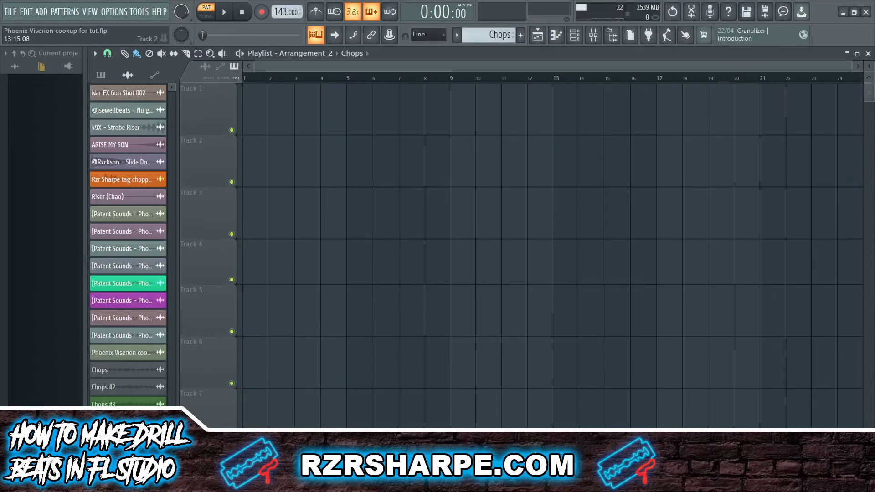
{"action": "left_click", "coordinate": [576, 36]}
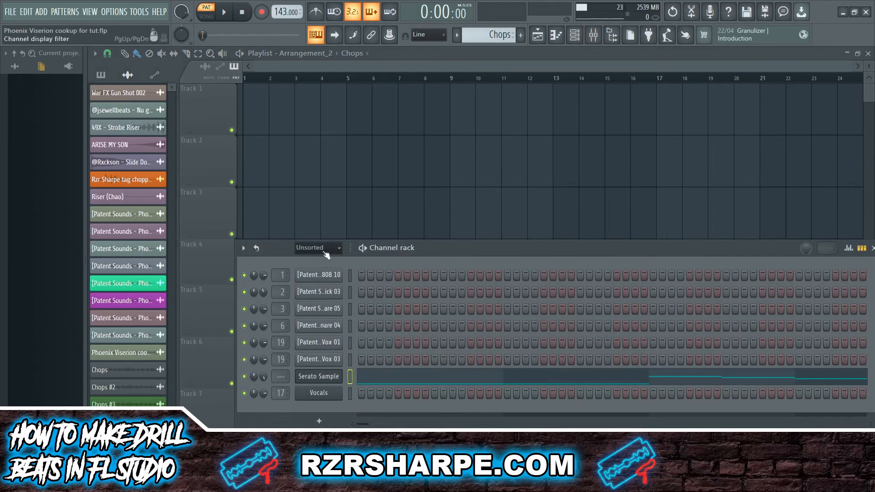
Preview the Serato Sample chops in the Chops pattern, then open the PATTERNS menu.
{"action": "left_click", "coordinate": [327, 380]}
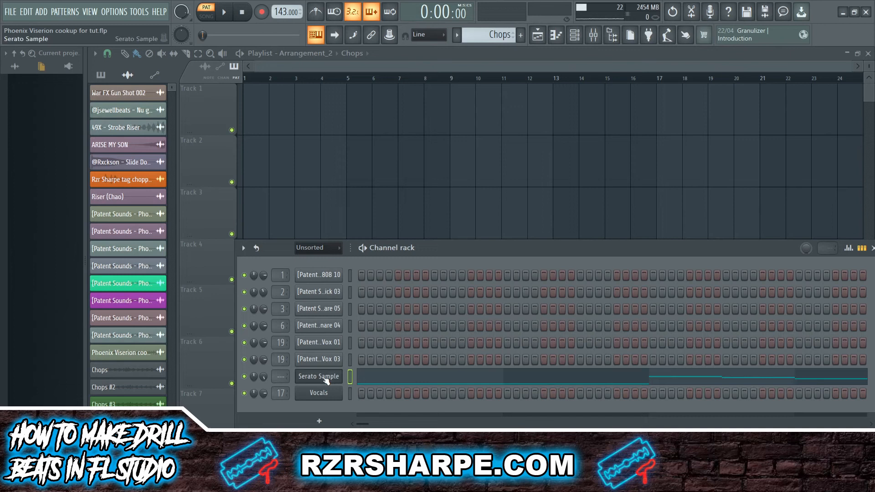
{"action": "key", "text": "space"}
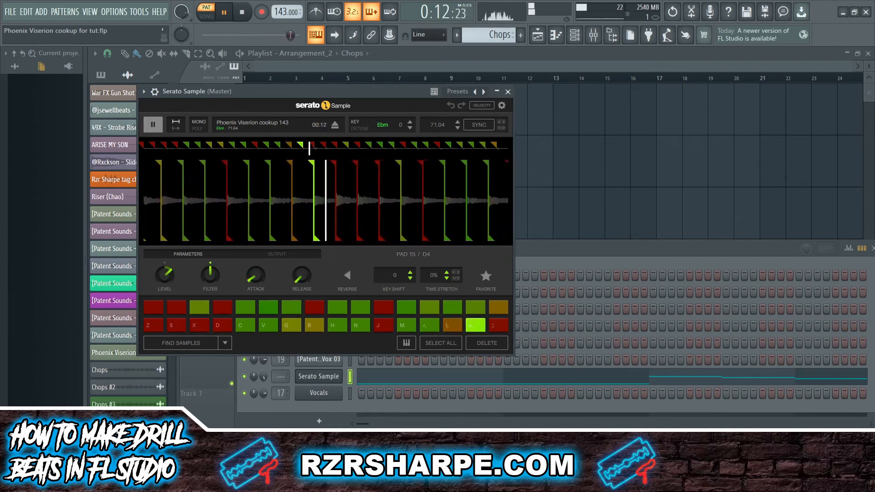
{"action": "key", "text": "space"}
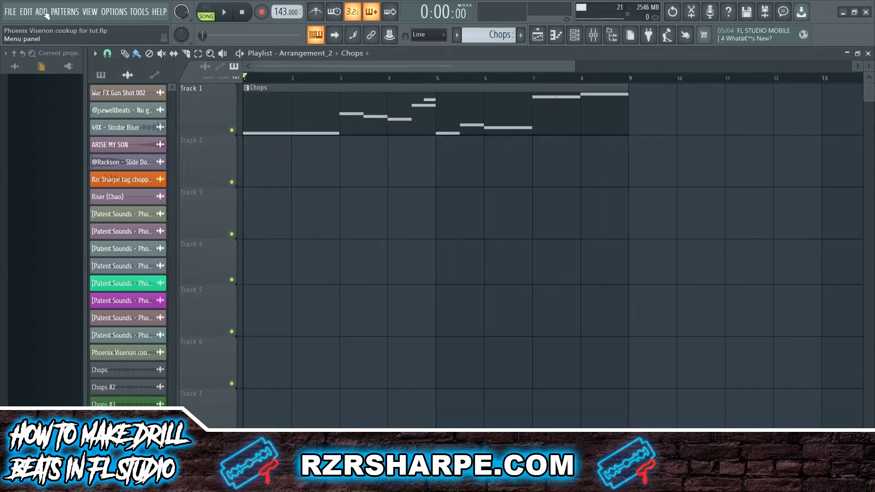
{"action": "left_click", "coordinate": [65, 12]}
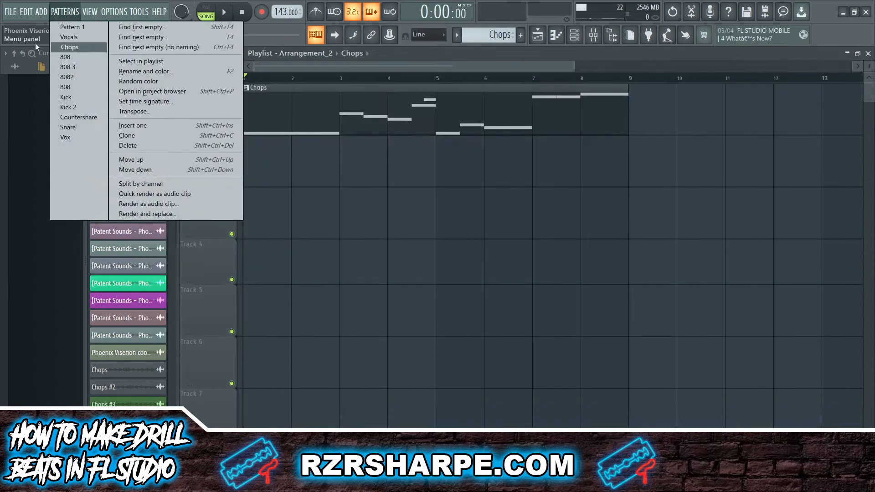
Choose Render and replace to render the Chops pattern to Chops_2.wav.
{"action": "left_click", "coordinate": [132, 214]}
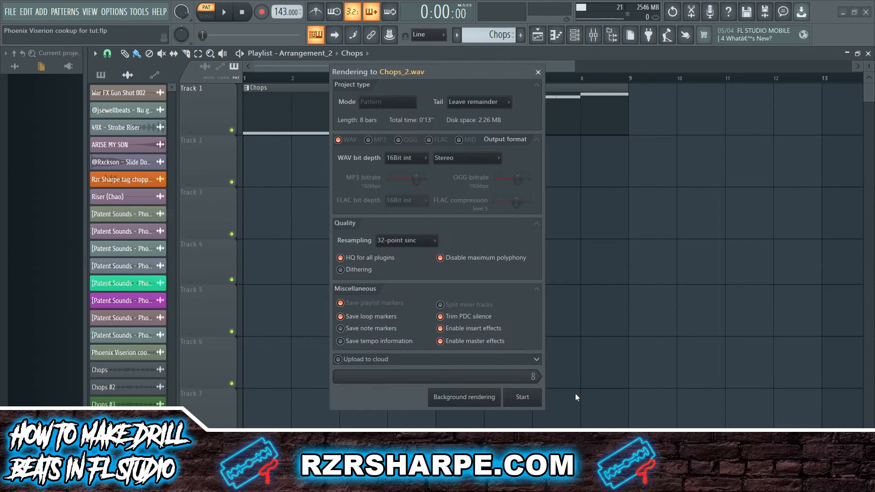